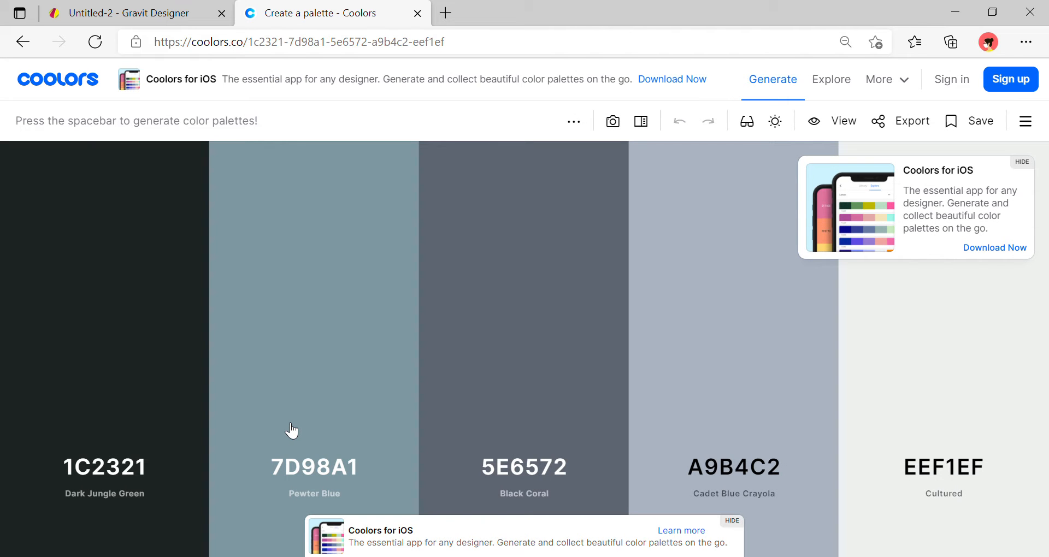
# Regenerate Coolors palettes until the 47E5BC-to-93748A one appears, then return to Gravit Designer.
pyautogui.press('space')
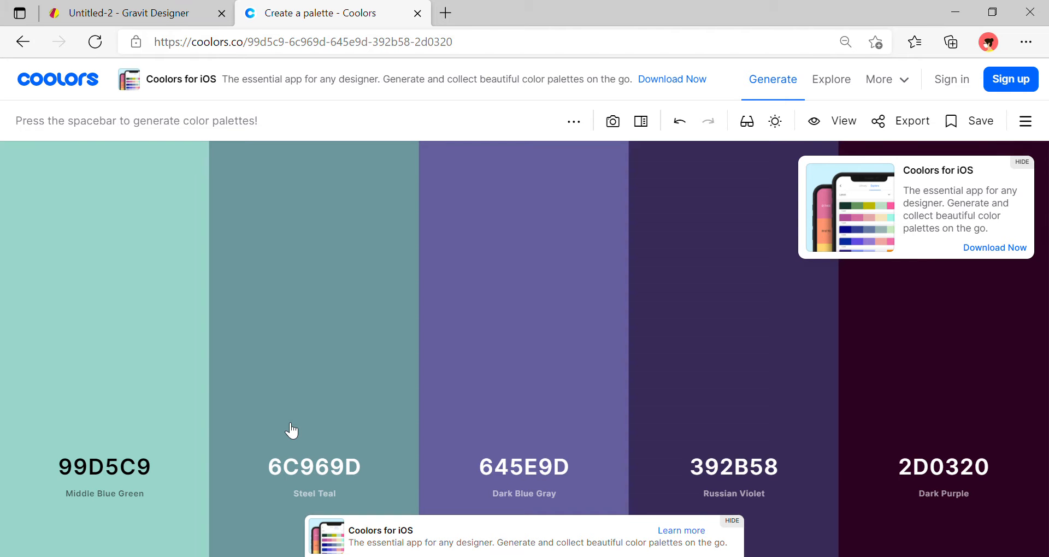
pyautogui.press('space')
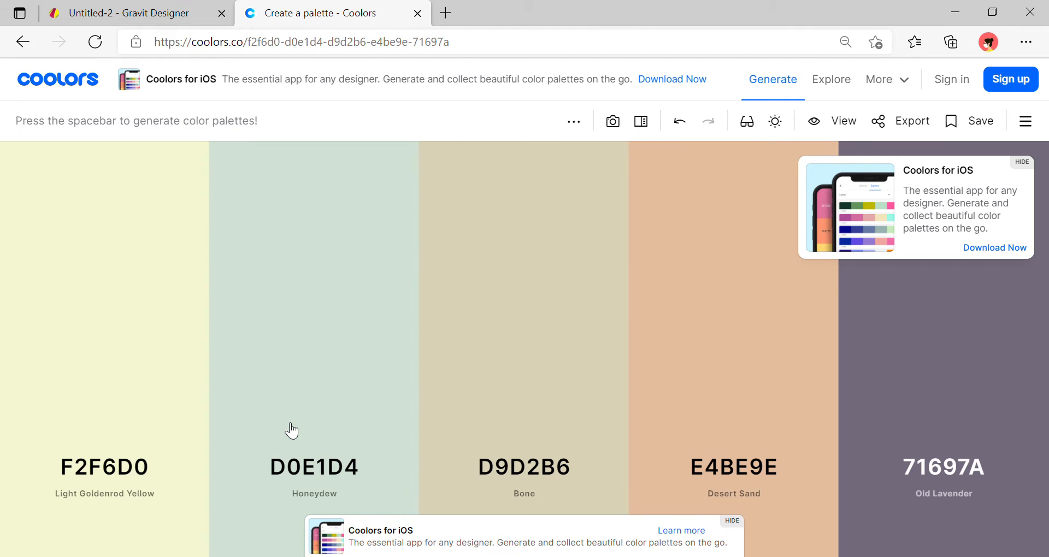
pyautogui.press('space')
pyautogui.press('space')
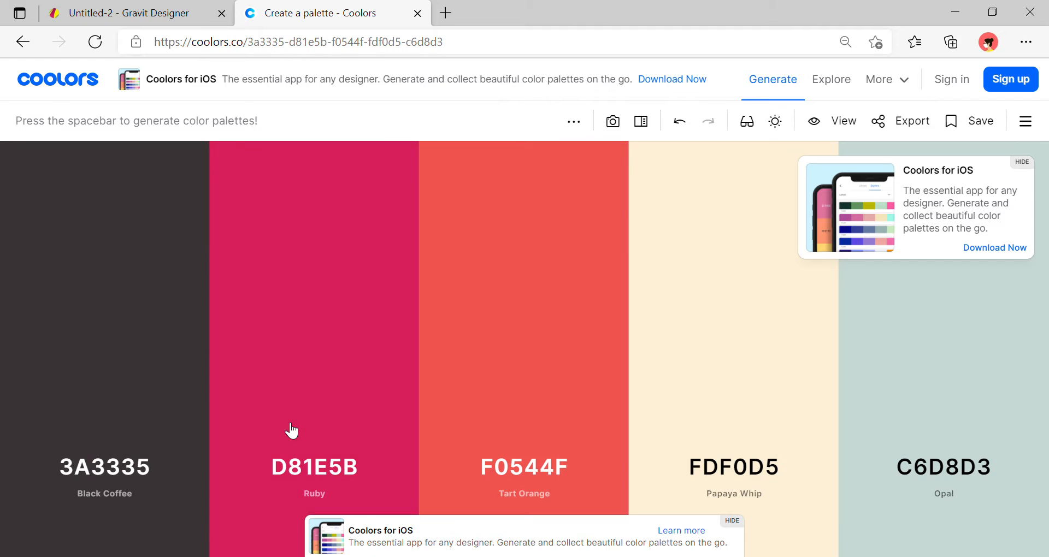
pyautogui.press('space')
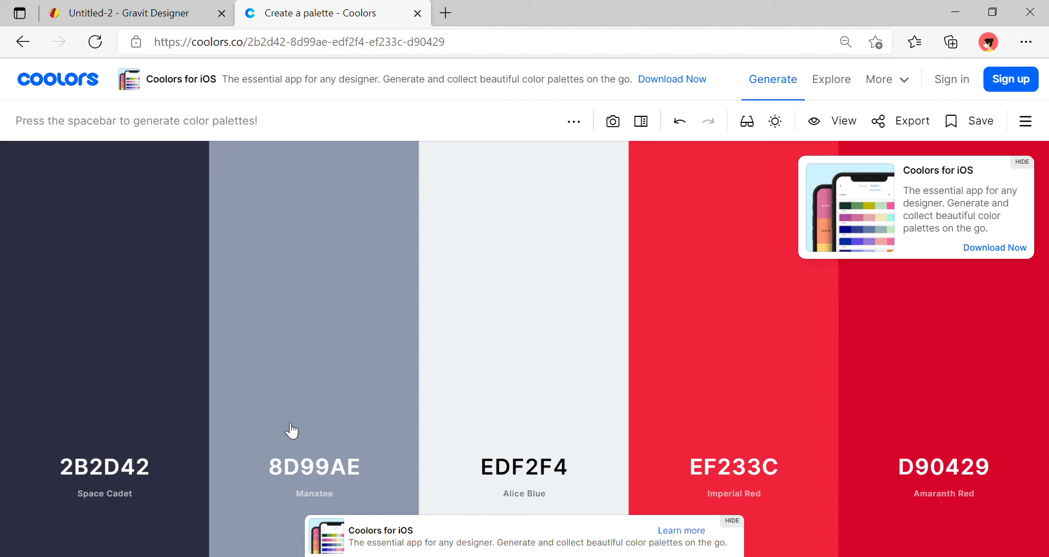
pyautogui.press('space')
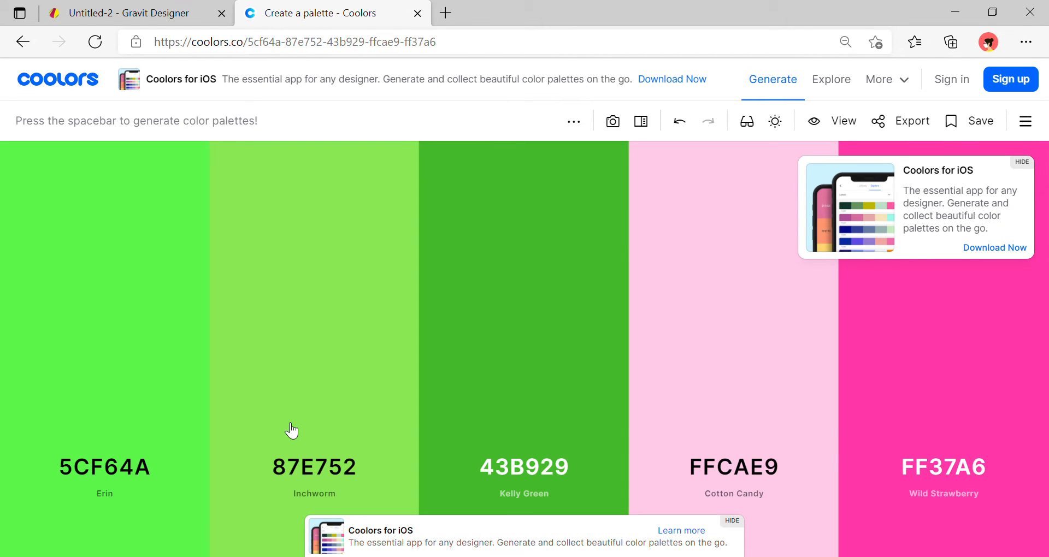
pyautogui.press('space')
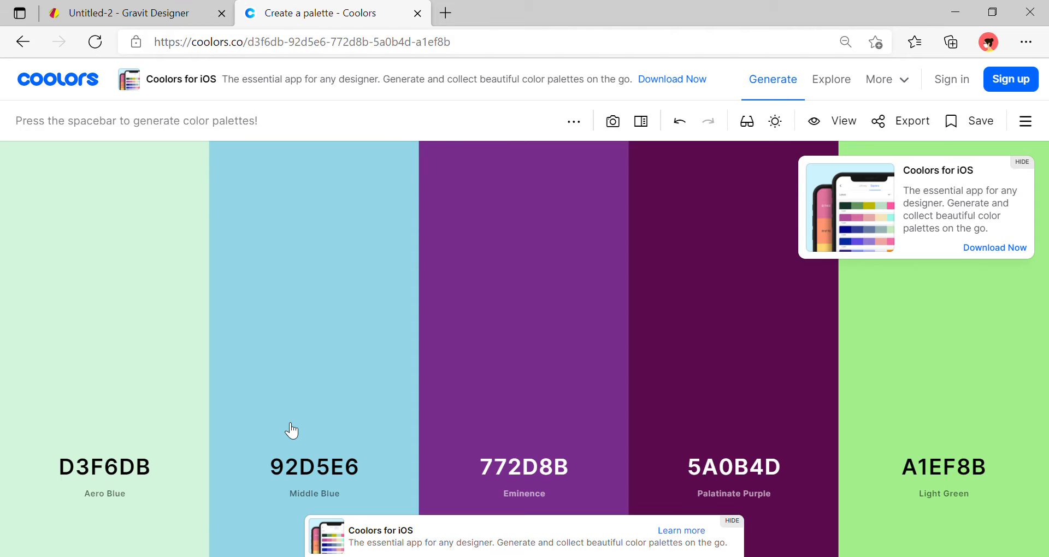
pyautogui.press('space')
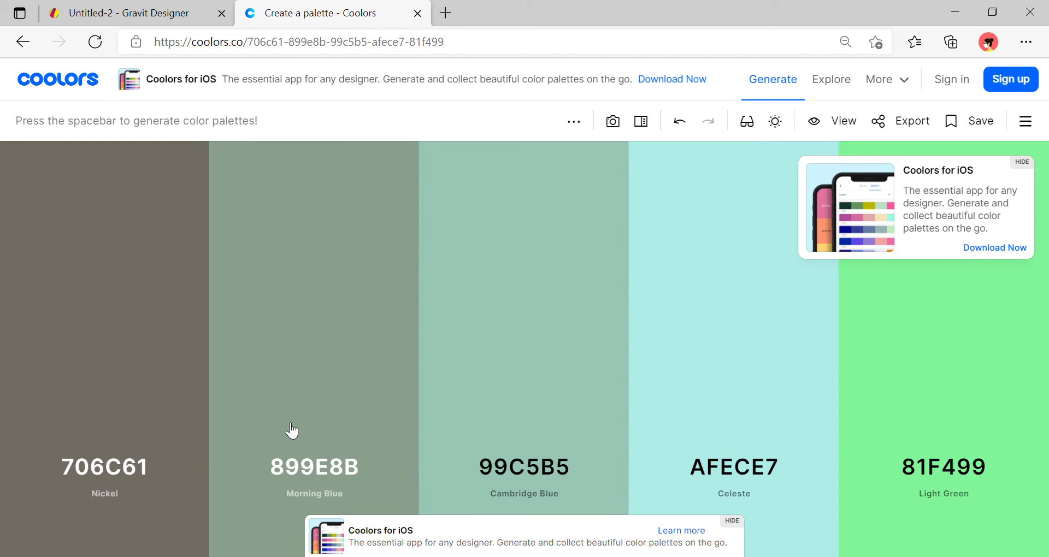
pyautogui.press('space')
pyautogui.press('space')
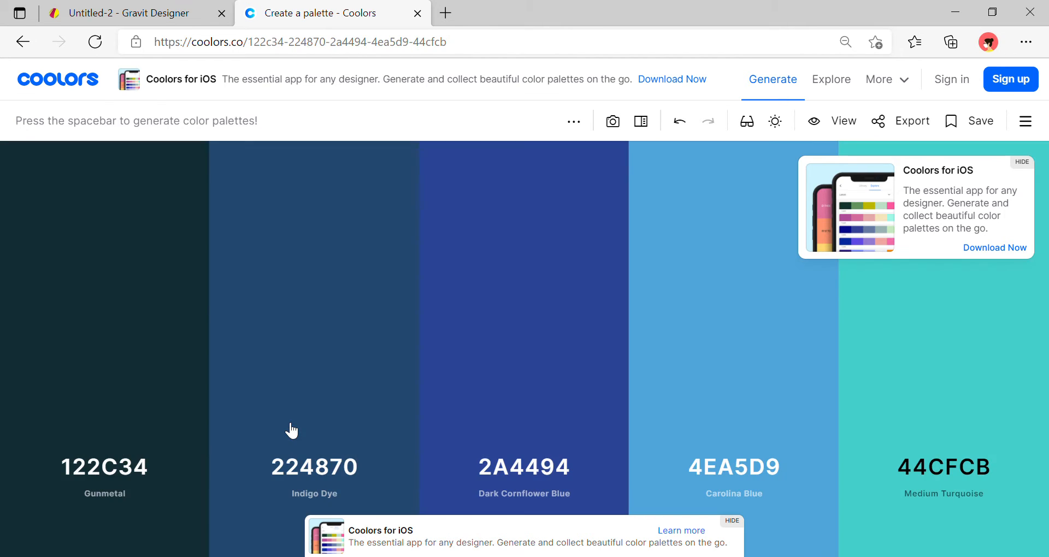
pyautogui.press('space')
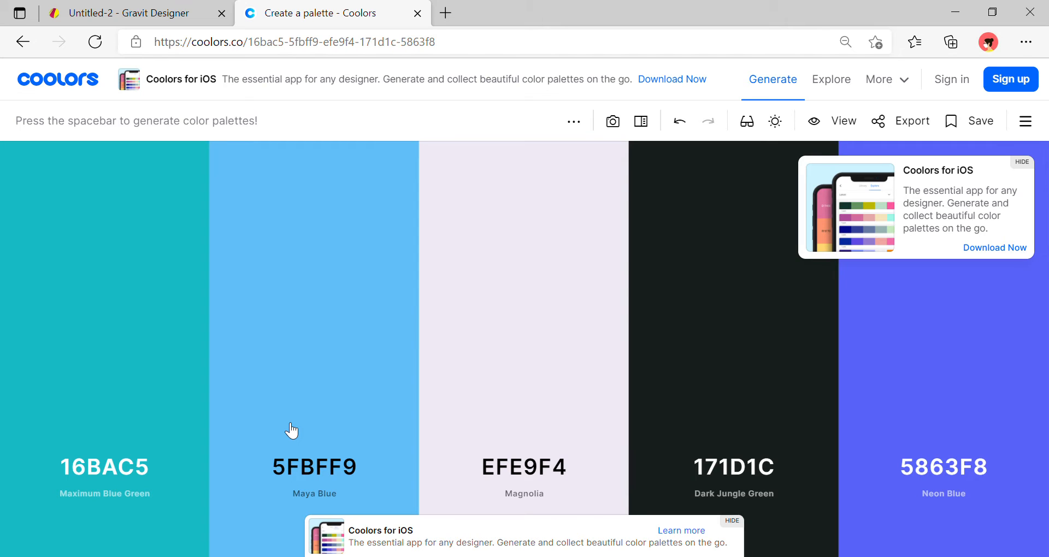
pyautogui.press('space')
pyautogui.press('space')
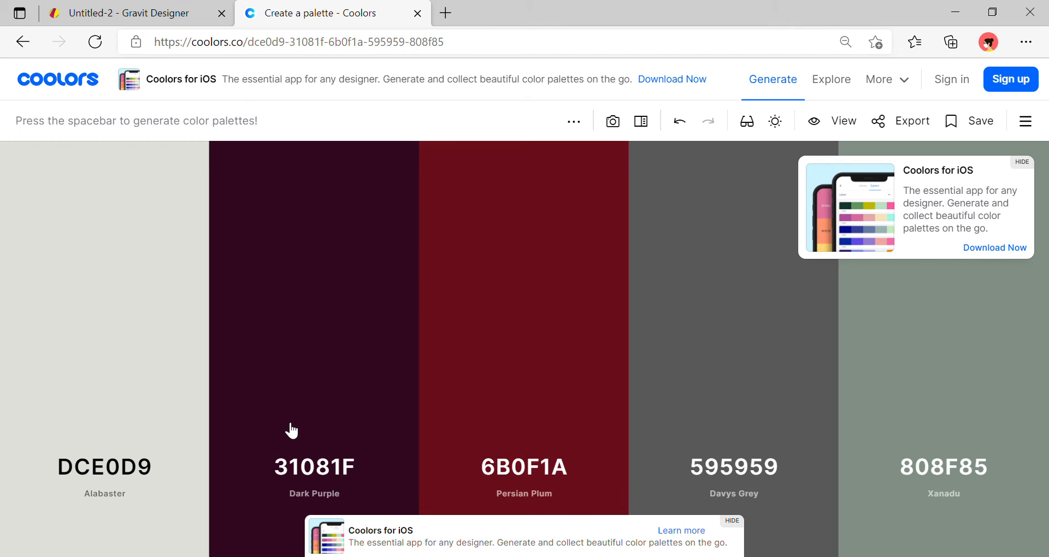
pyautogui.press('space')
pyautogui.press('space')
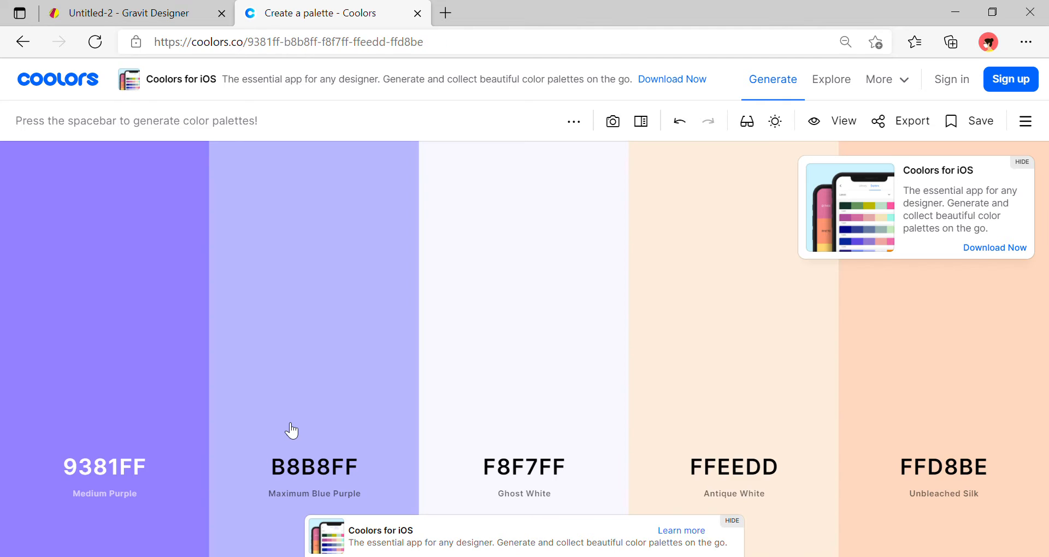
pyautogui.press('space')
pyautogui.press('space')
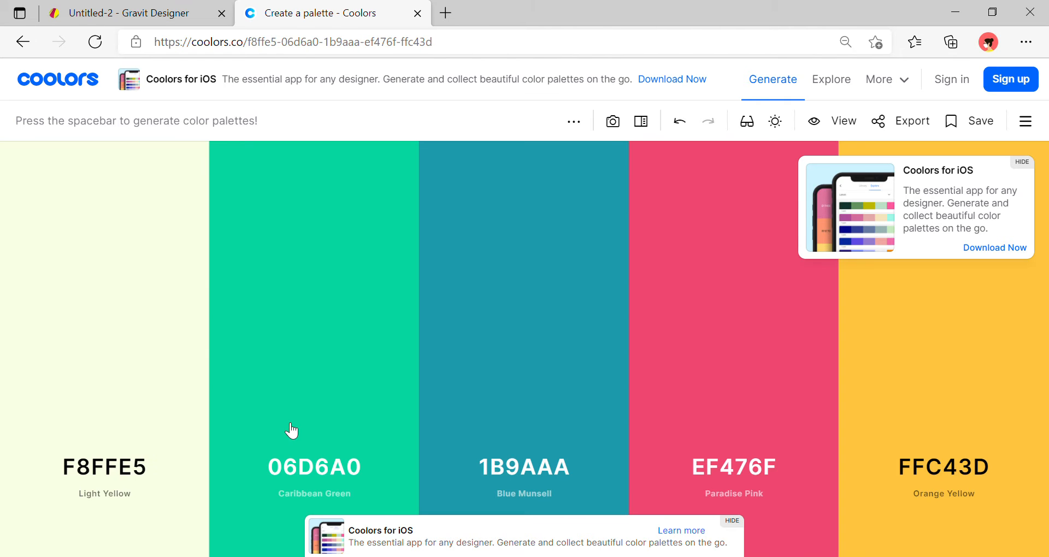
pyautogui.press('space')
pyautogui.press('space')
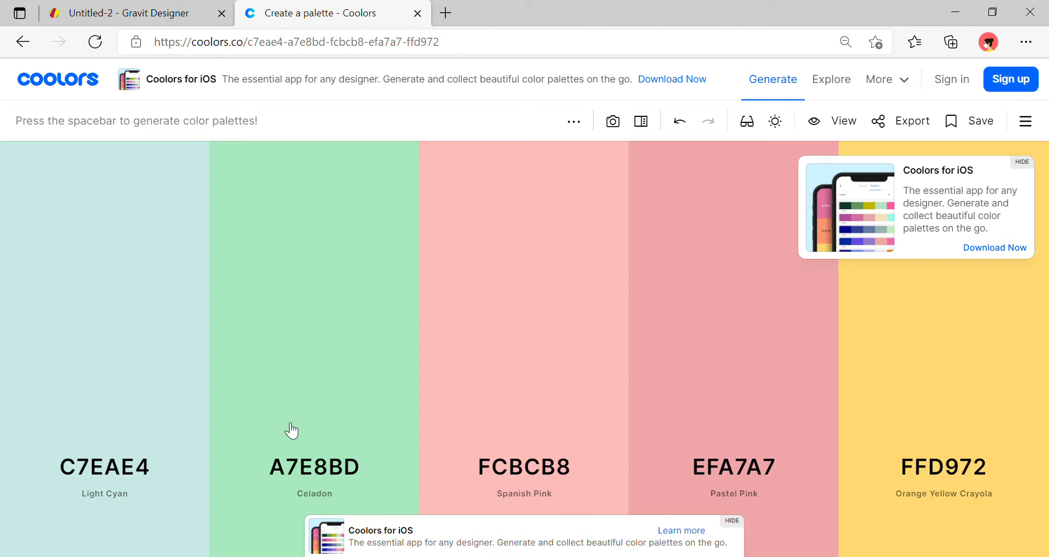
pyautogui.press('space')
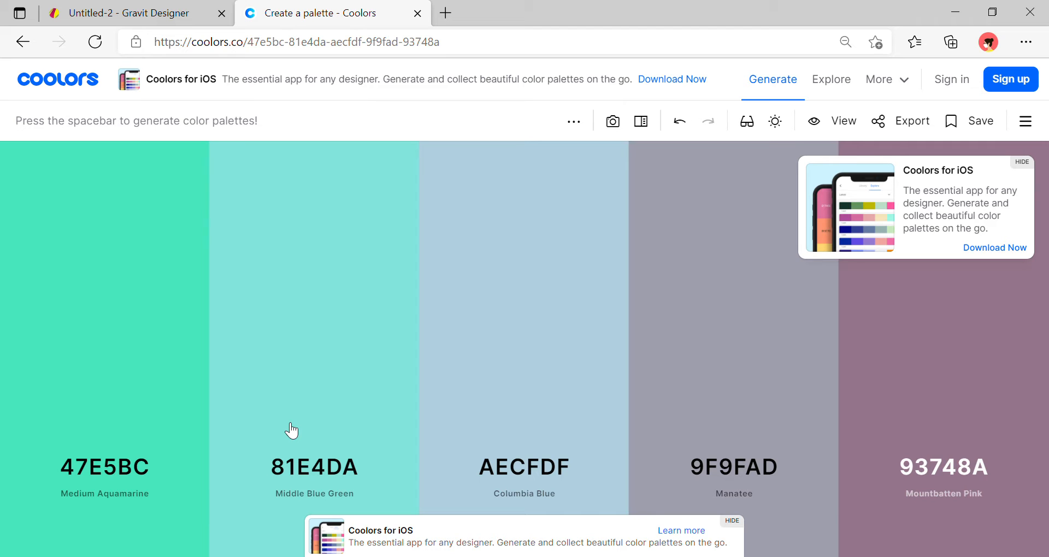
pyautogui.click(171, 22)
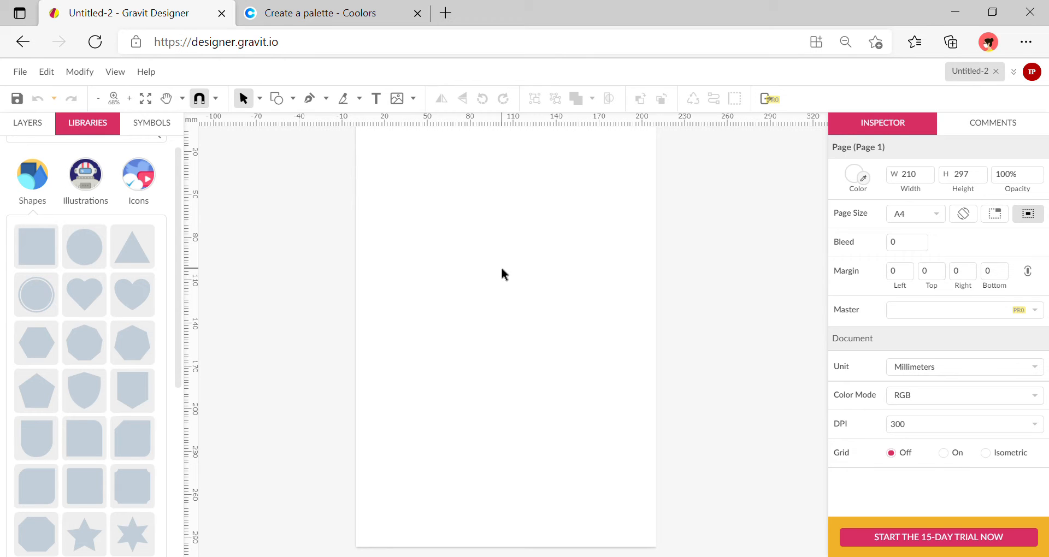
# Paste the 210 mm palette screenshot and move it down to the A4 page's bottom edge.
pyautogui.hotkey('ctrl', 'v')
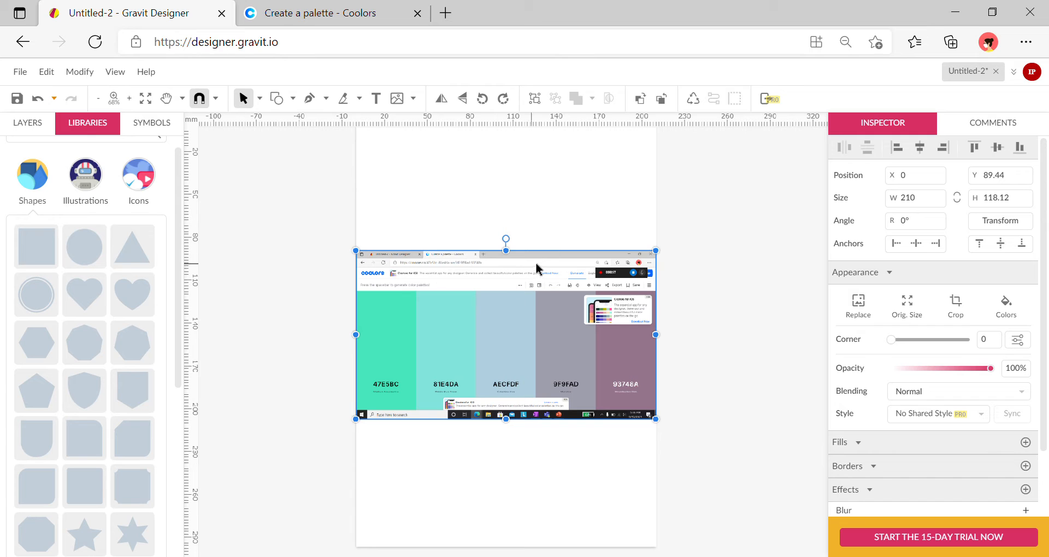
pyautogui.moveTo(538, 298); pyautogui.dragTo(538, 465)
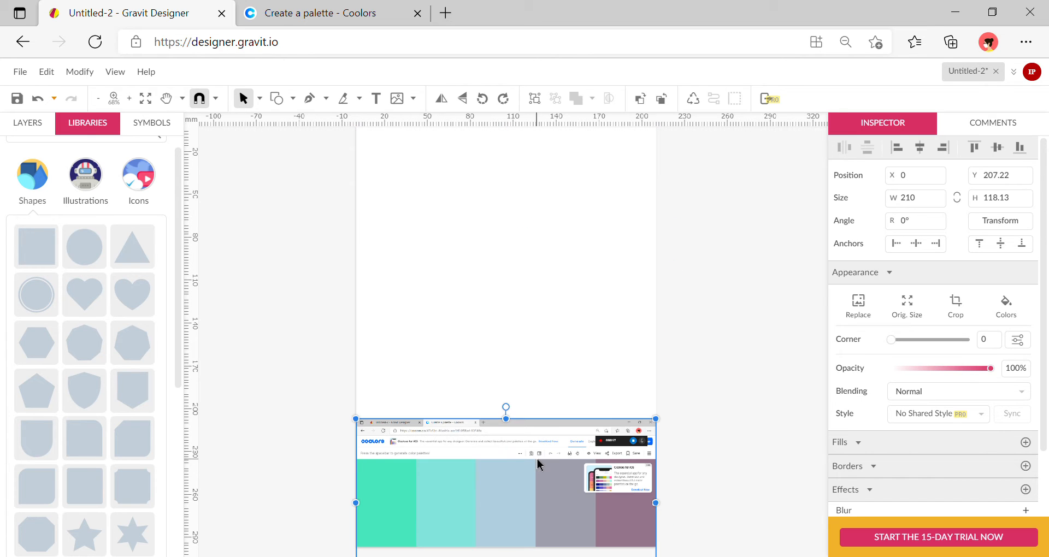
pyautogui.click(584, 344)
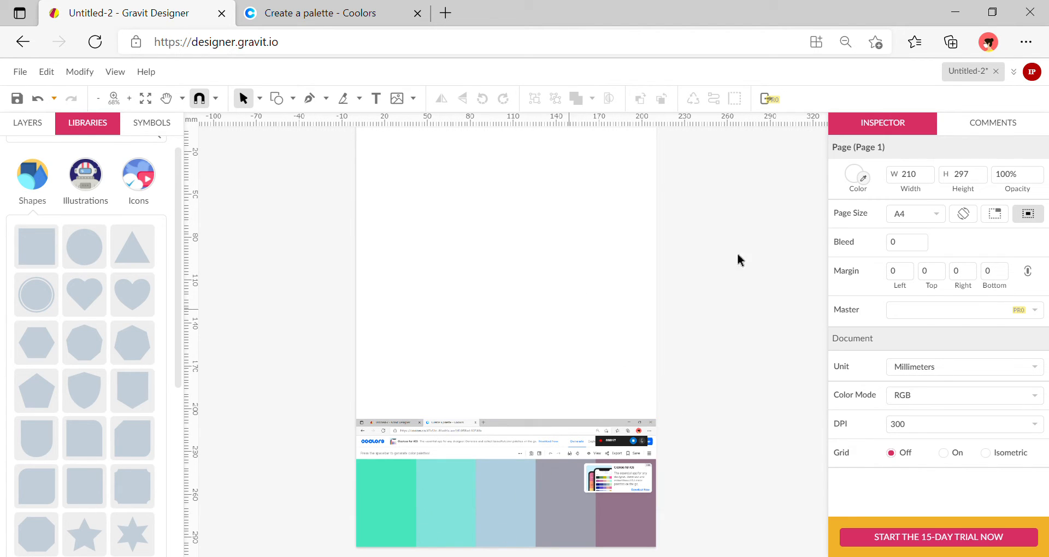
# Set the page colour to mauve 93748A, sampled from the screenshot's last swatch.
pyautogui.click(864, 180)
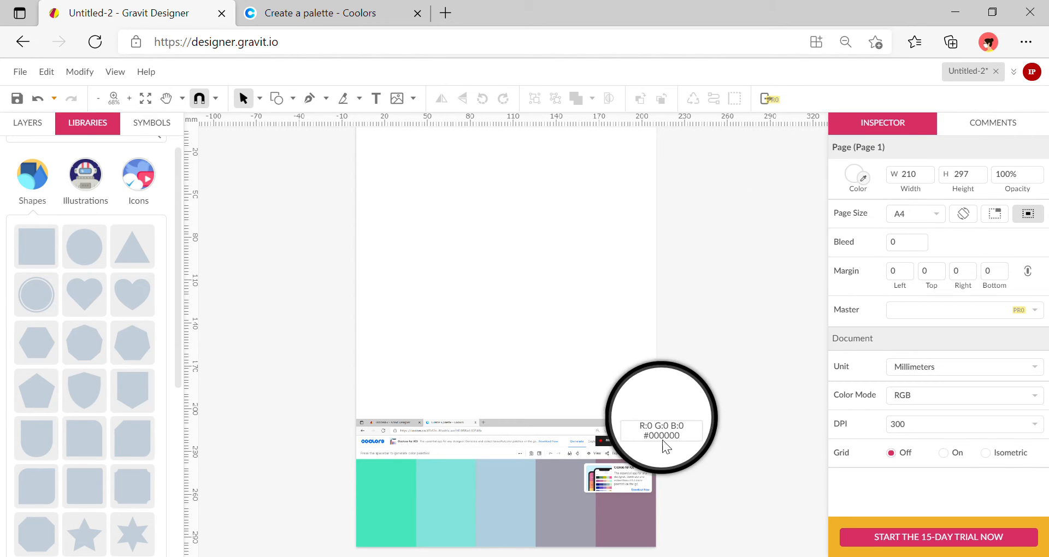
pyautogui.click(627, 525)
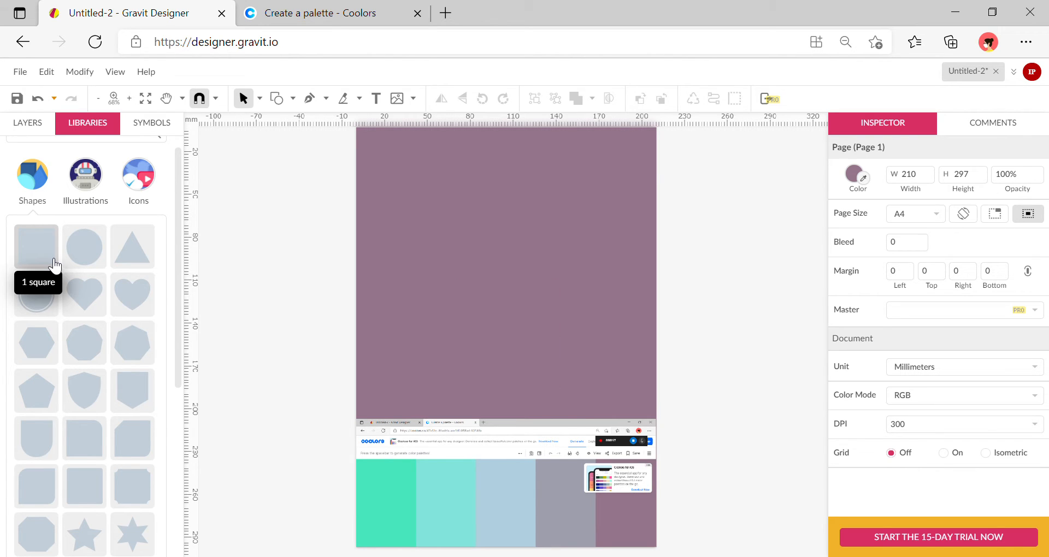
# Add a square and narrow it into a 16.2 × 68.48 mm trunk bar near the page centre.
pyautogui.click(54, 266)
pyautogui.moveTo(555, 335); pyautogui.dragTo(508, 354)
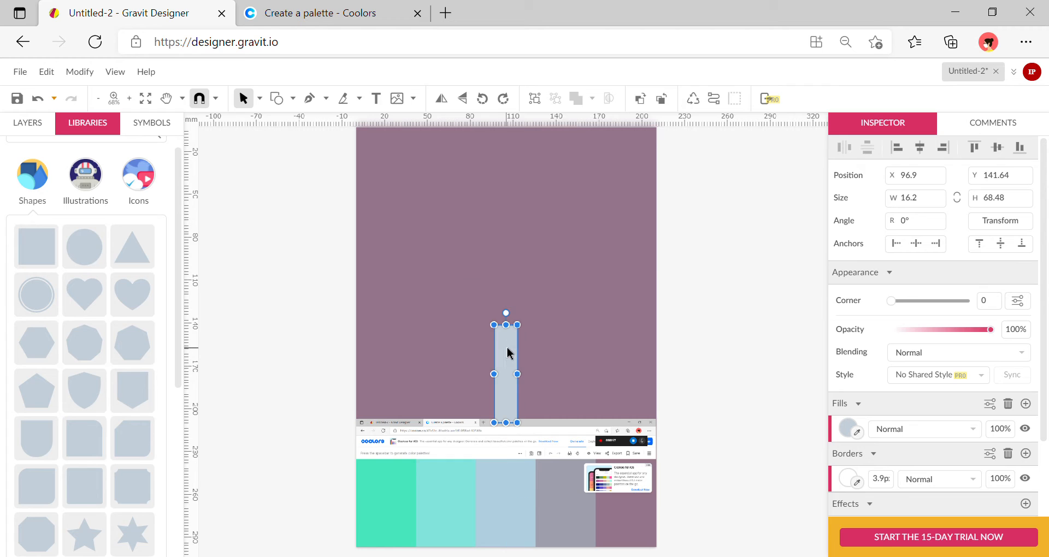
pyautogui.scroll(-1, 712, 358)
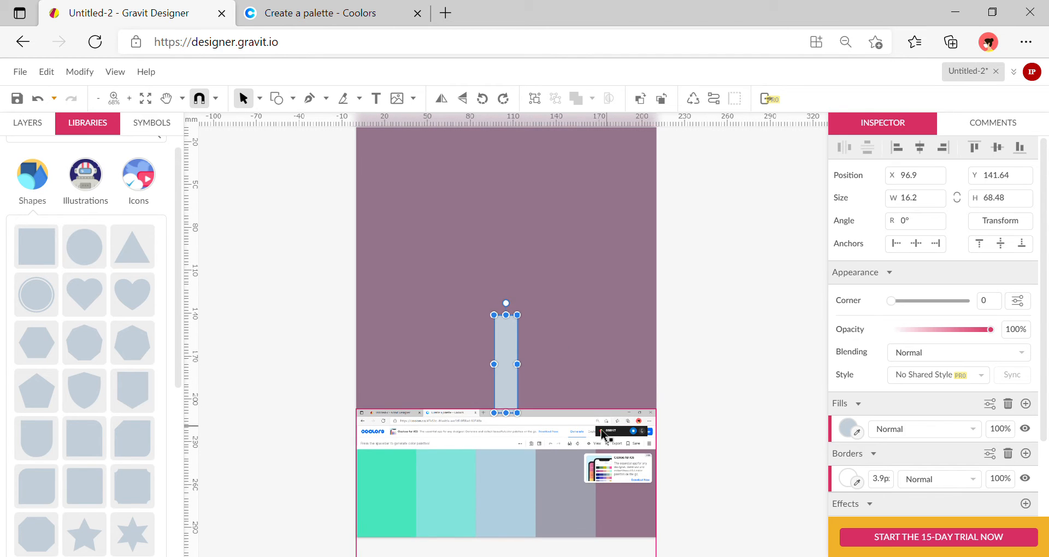
# Move the palette screenshot lower on the page, below the trunk bar.
pyautogui.click(600, 431)
pyautogui.moveTo(577, 430); pyautogui.dragTo(597, 490)
pyautogui.scroll(1, 675, 424)
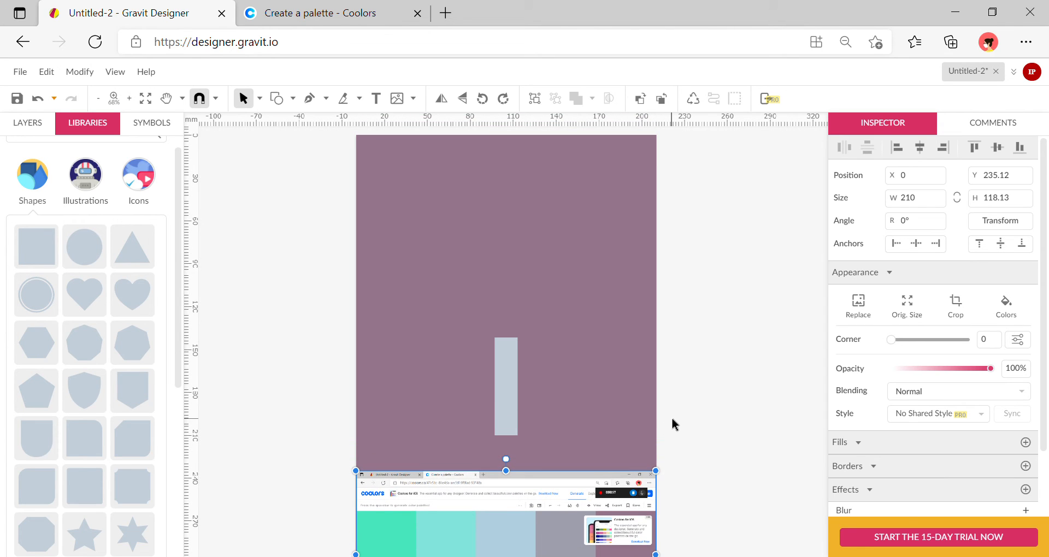
pyautogui.scroll(-1, 675, 424)
pyautogui.click(510, 409)
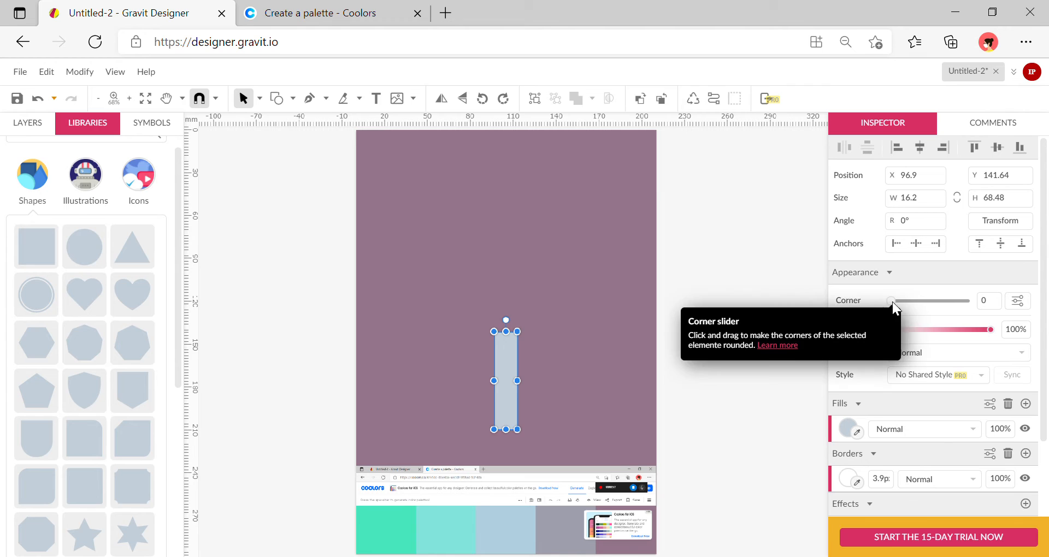
# Round the trunk bar's corners to about 5 and fill it with palette grey 9F9FAD.
pyautogui.moveTo(893, 304); pyautogui.dragTo(947, 307)
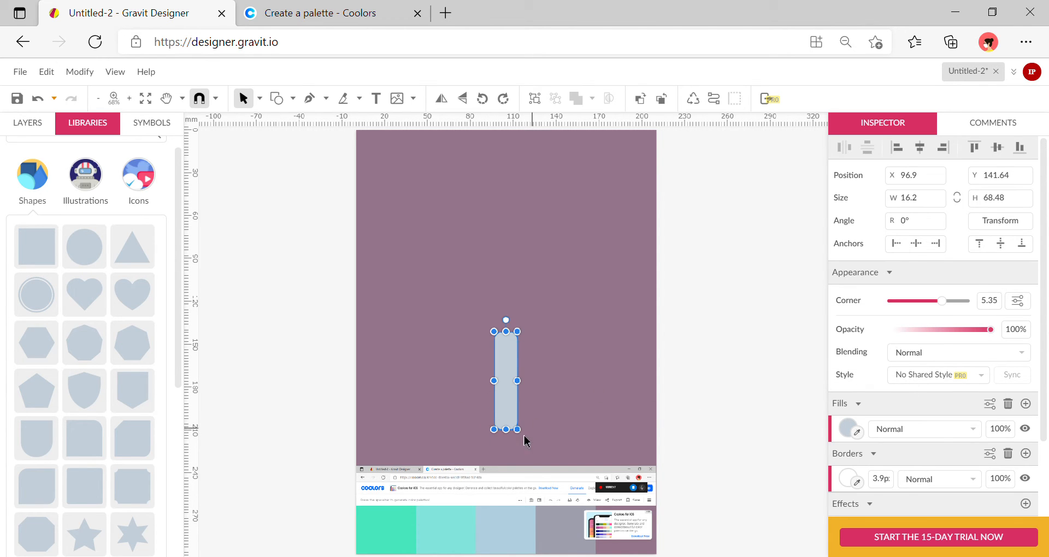
pyautogui.click(857, 432)
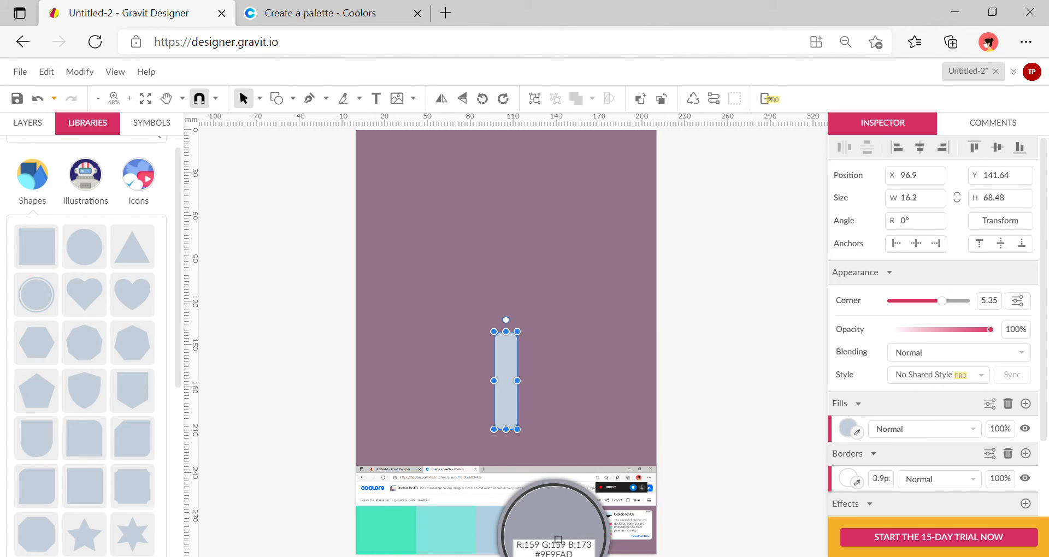
pyautogui.click(558, 539)
pyautogui.click(649, 352)
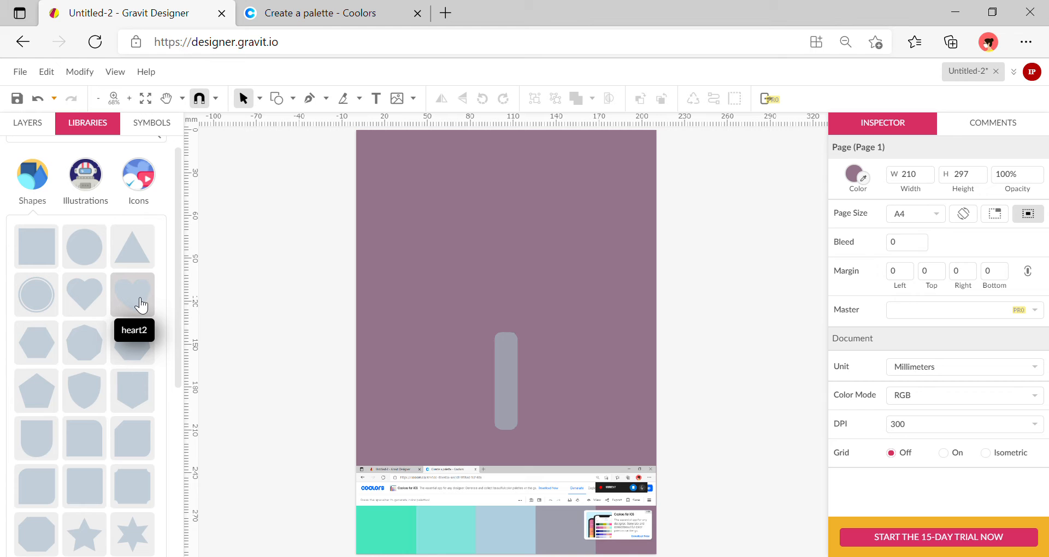
# Add a vertically flipped 98.86 × 74.37 mm heart over the trunk, filled with palette light blue.
pyautogui.click(141, 306)
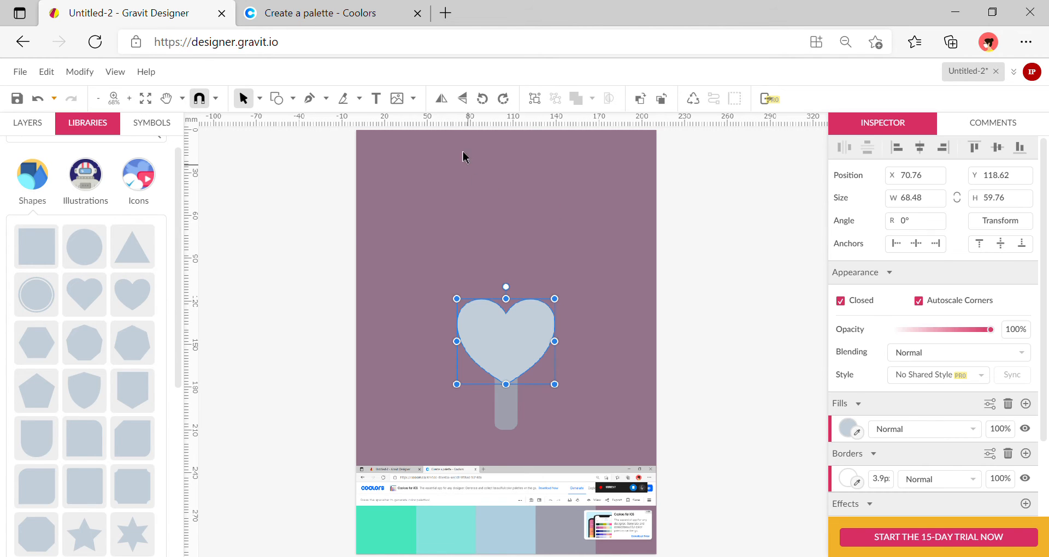
pyautogui.click(461, 105)
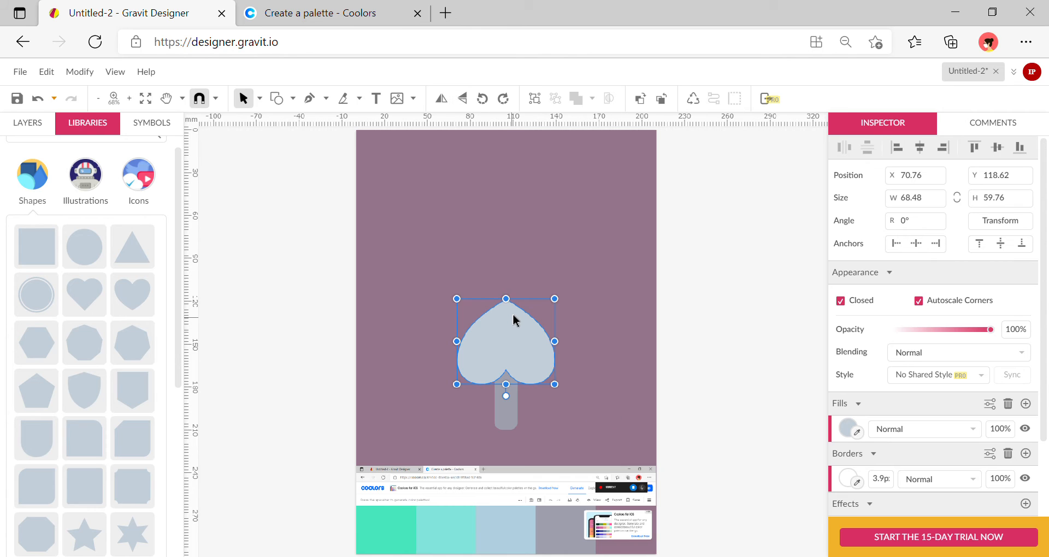
pyautogui.moveTo(556, 301); pyautogui.dragTo(601, 281)
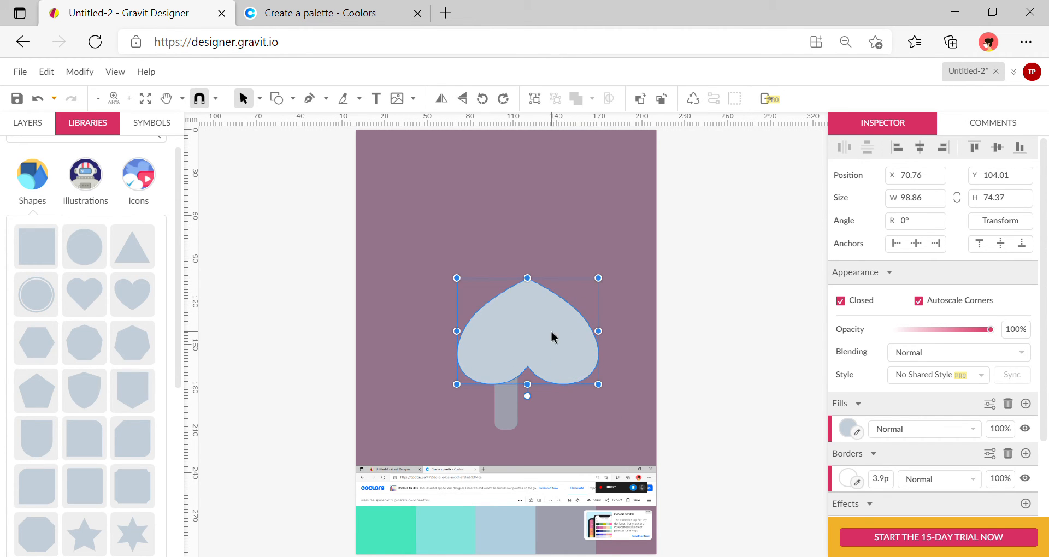
pyautogui.moveTo(552, 337); pyautogui.dragTo(522, 328)
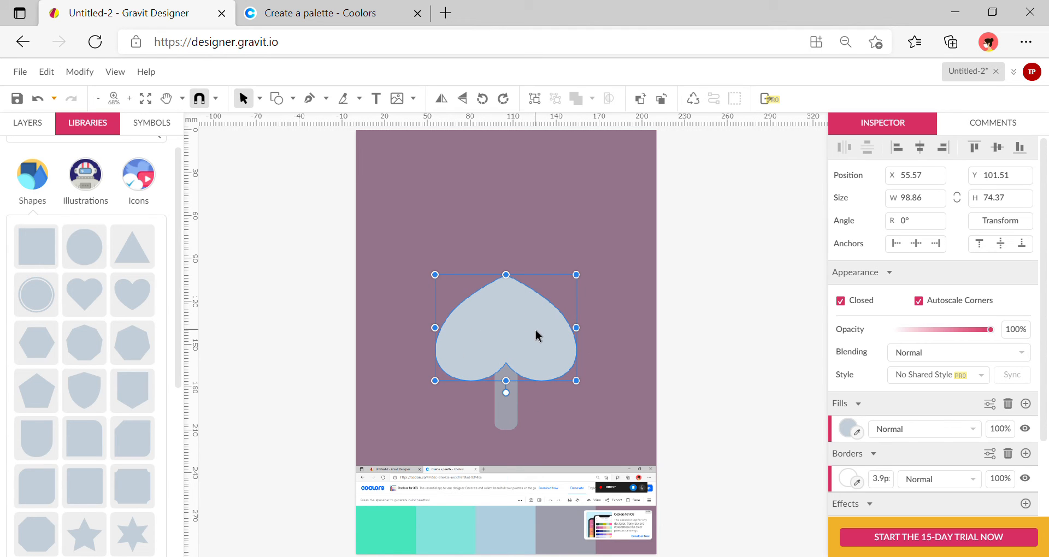
pyautogui.click(857, 432)
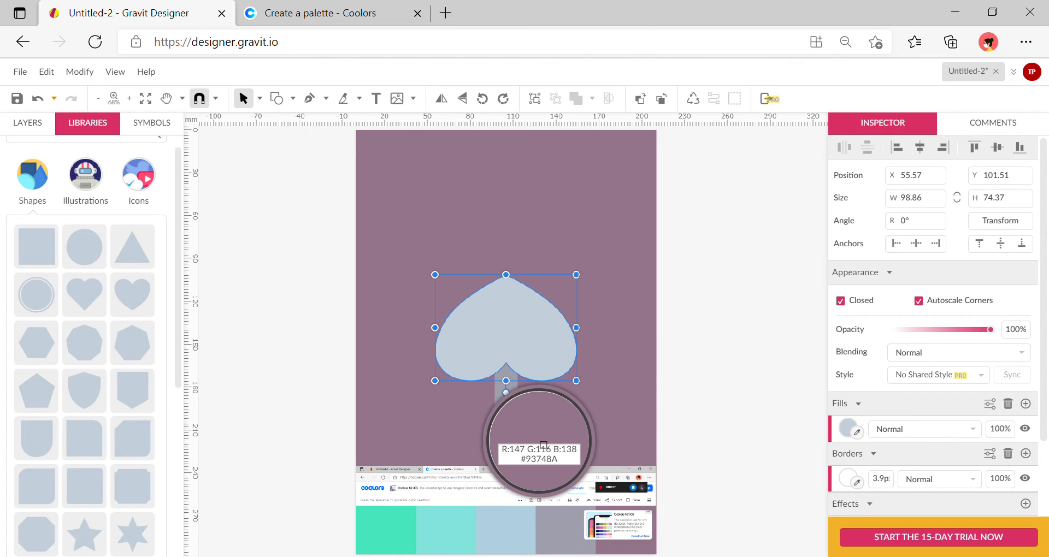
pyautogui.click(493, 543)
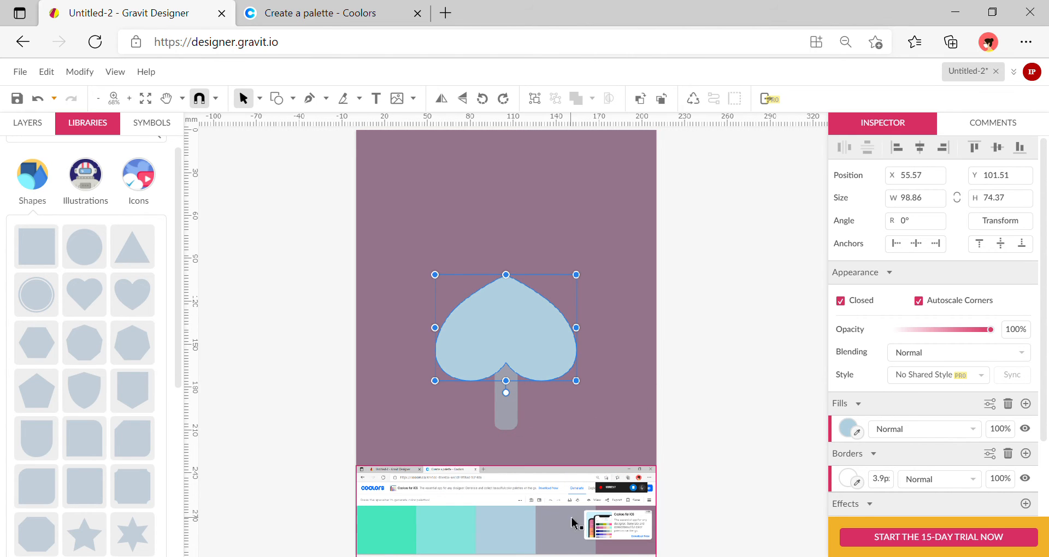
pyautogui.click(693, 386)
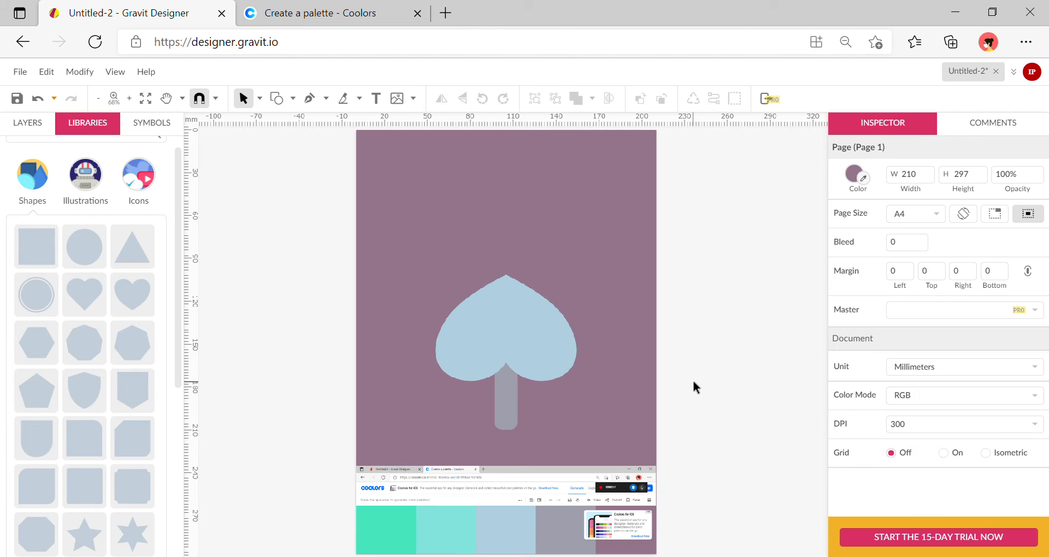
pyautogui.click(518, 291)
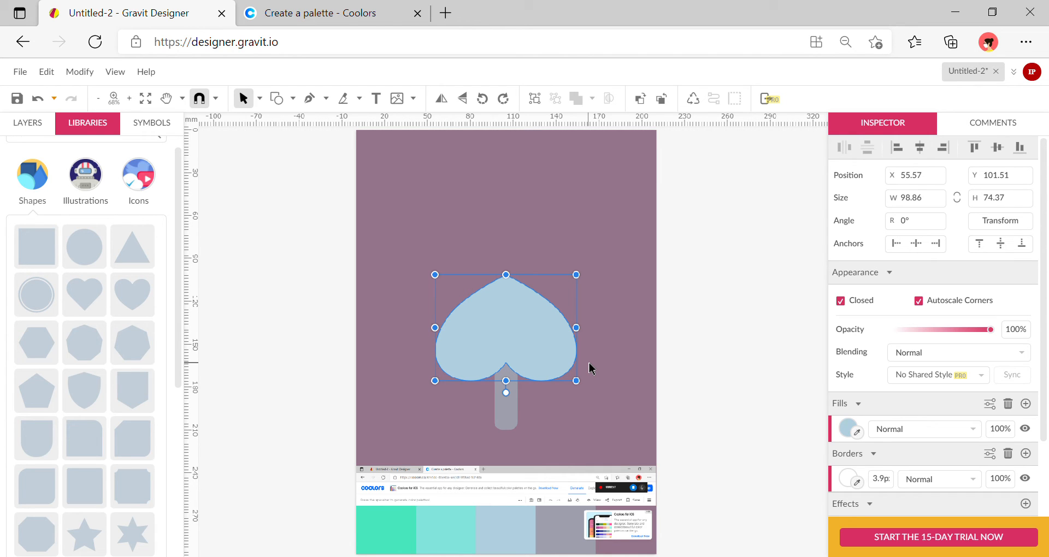
# Copy the heart upward, shrink it onto the big heart's top, and fill it aqua.
pyautogui.moveTo(522, 344); pyautogui.dragTo(518, 269)
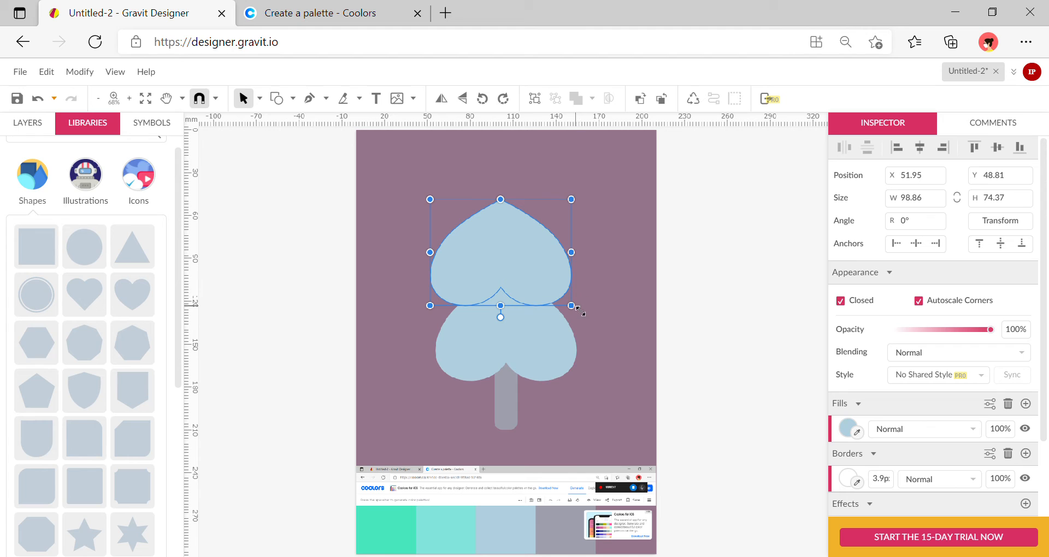
pyautogui.moveTo(578, 309); pyautogui.dragTo(533, 277)
pyautogui.moveTo(504, 241); pyautogui.dragTo(531, 286)
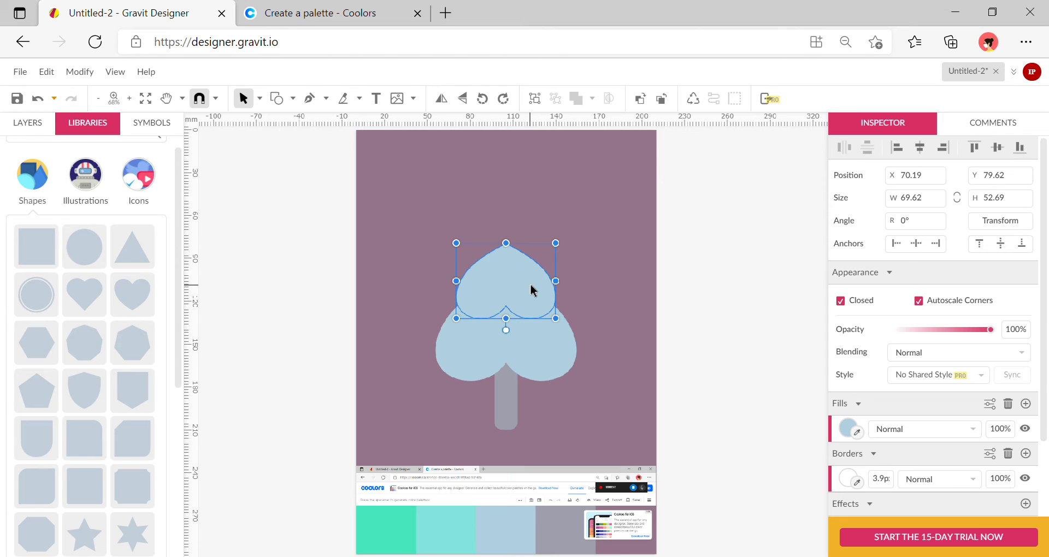
pyautogui.click(859, 435)
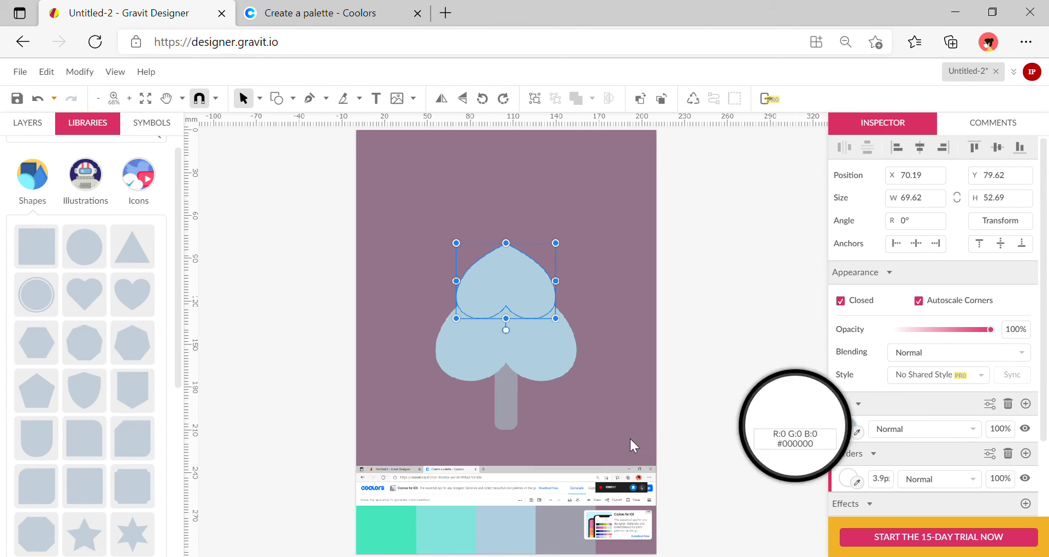
pyautogui.click(453, 527)
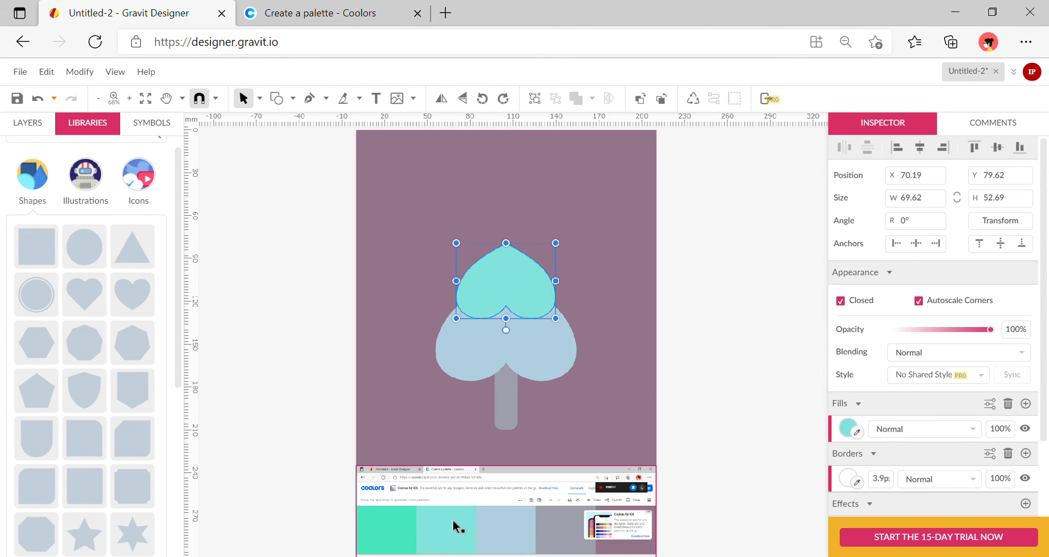
pyautogui.click(677, 300)
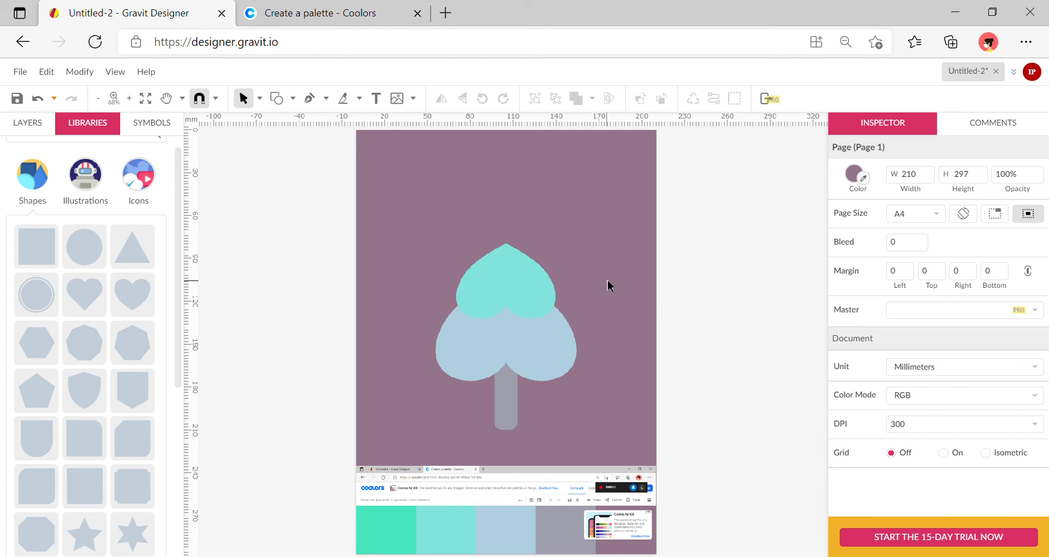
# Add a smaller top-tier heart above the aqua one, filled mint green.
pyautogui.hotkey('ctrl', 'z')
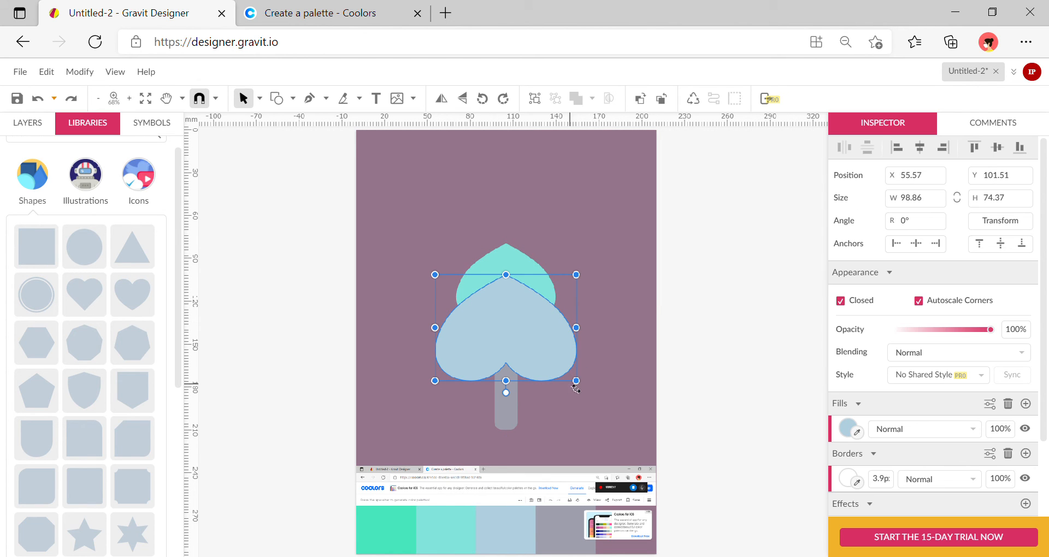
pyautogui.moveTo(577, 387); pyautogui.dragTo(522, 246)
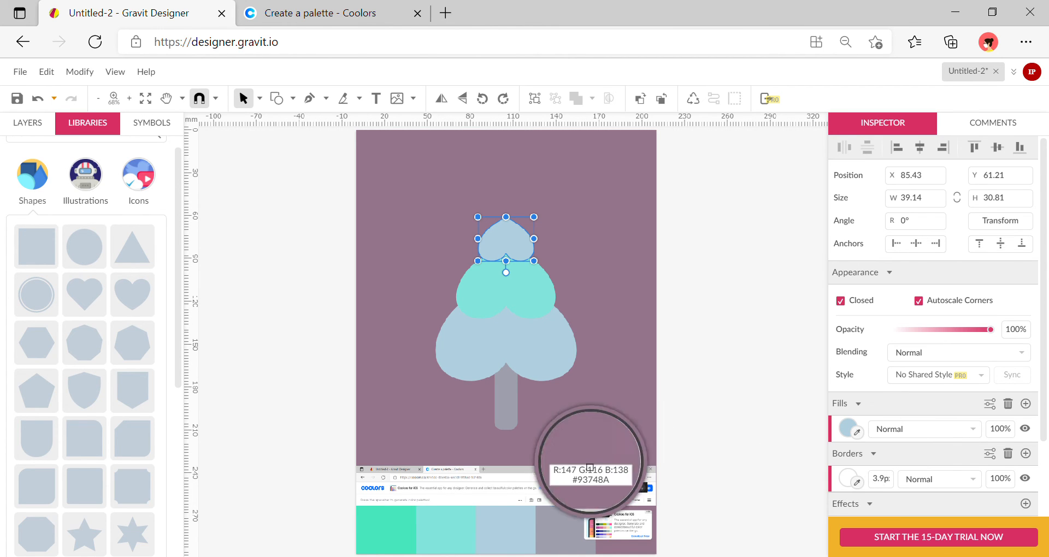
pyautogui.click(396, 529)
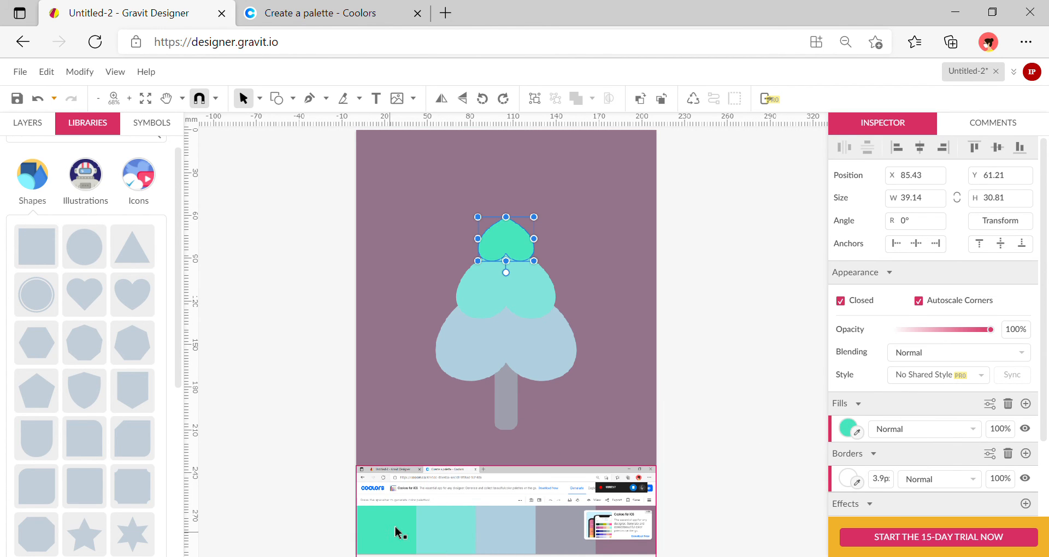
pyautogui.click(620, 340)
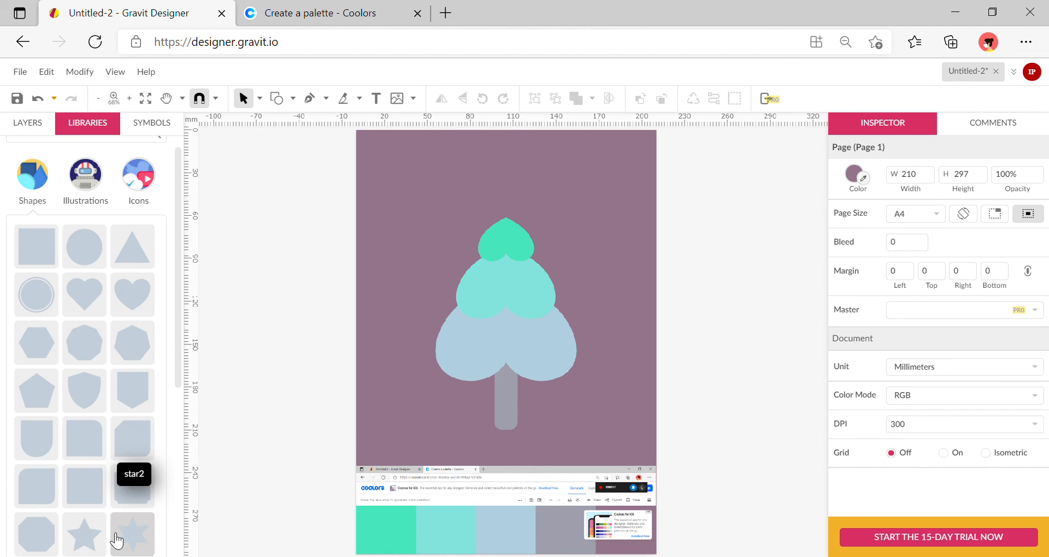
# Place a 17.41 × 17.32 mm star atop the mint-green heart, filled light blue.
pyautogui.moveTo(116, 541); pyautogui.dragTo(473, 307)
pyautogui.moveTo(502, 350); pyautogui.dragTo(514, 183)
pyautogui.moveTo(568, 137); pyautogui.dragTo(507, 219)
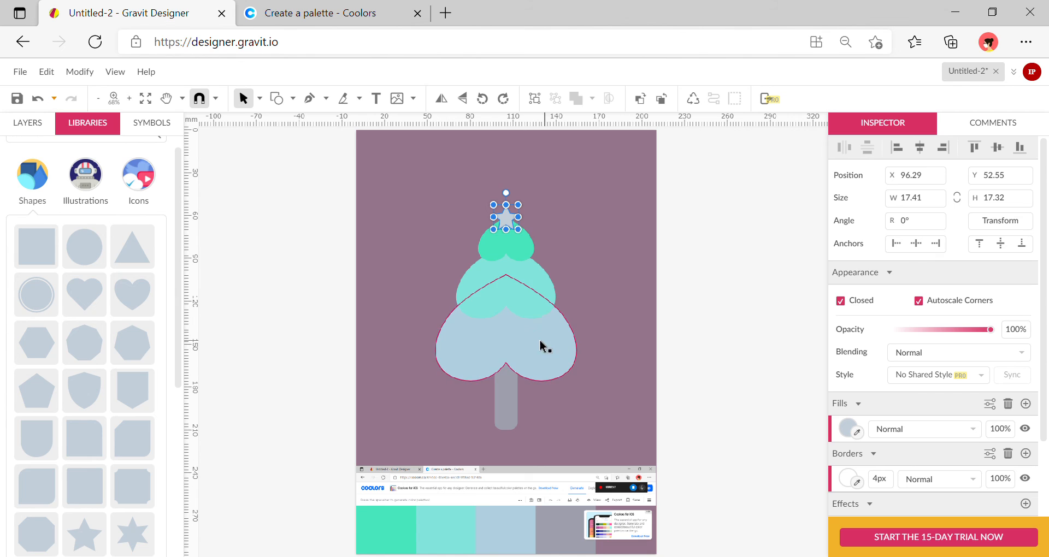
pyautogui.click(857, 434)
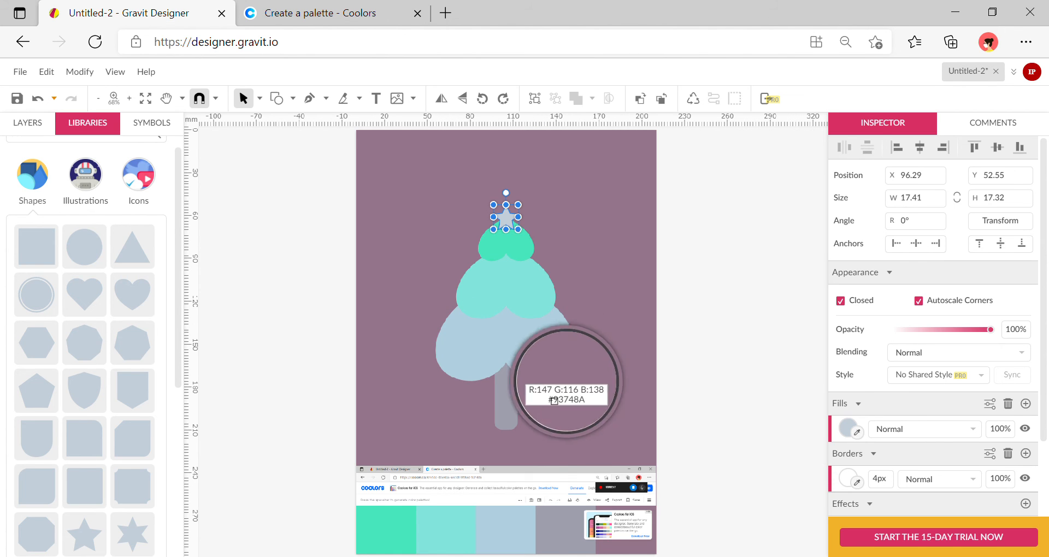
pyautogui.click(519, 538)
pyautogui.click(510, 199)
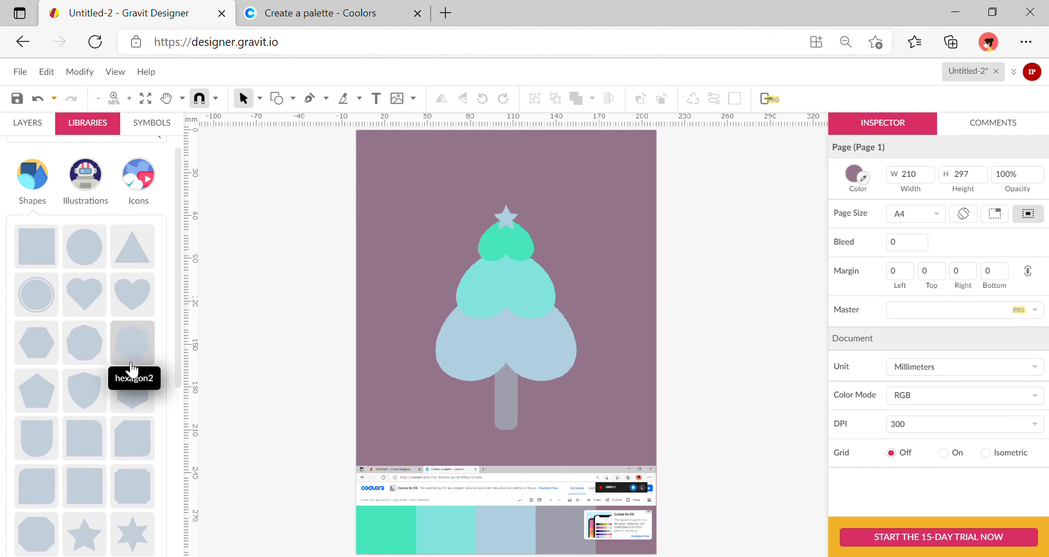
# Add a small 9.01 mm circle on the tree and fill it with the mauve page colour.
pyautogui.moveTo(92, 256); pyautogui.dragTo(531, 282)
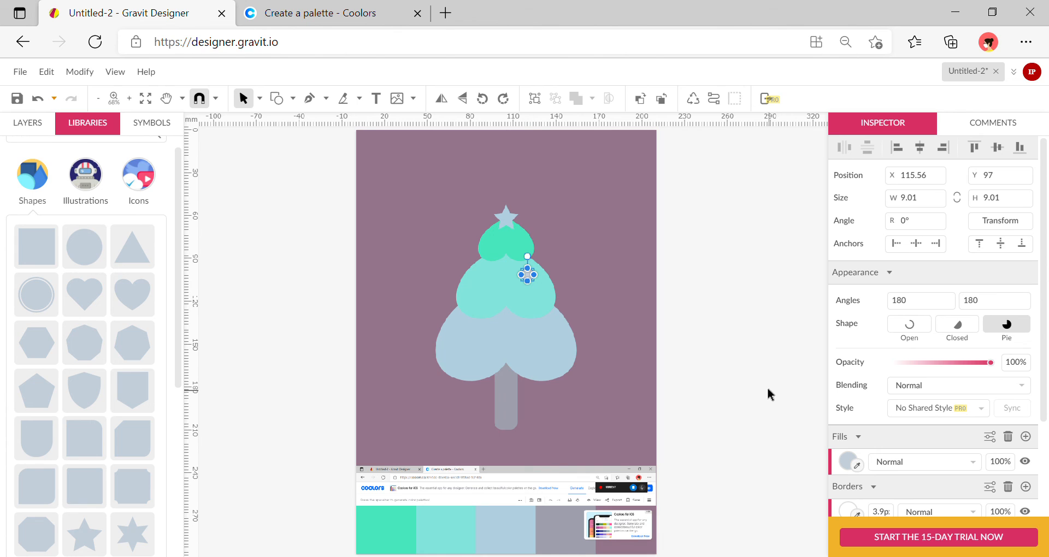
pyautogui.click(857, 465)
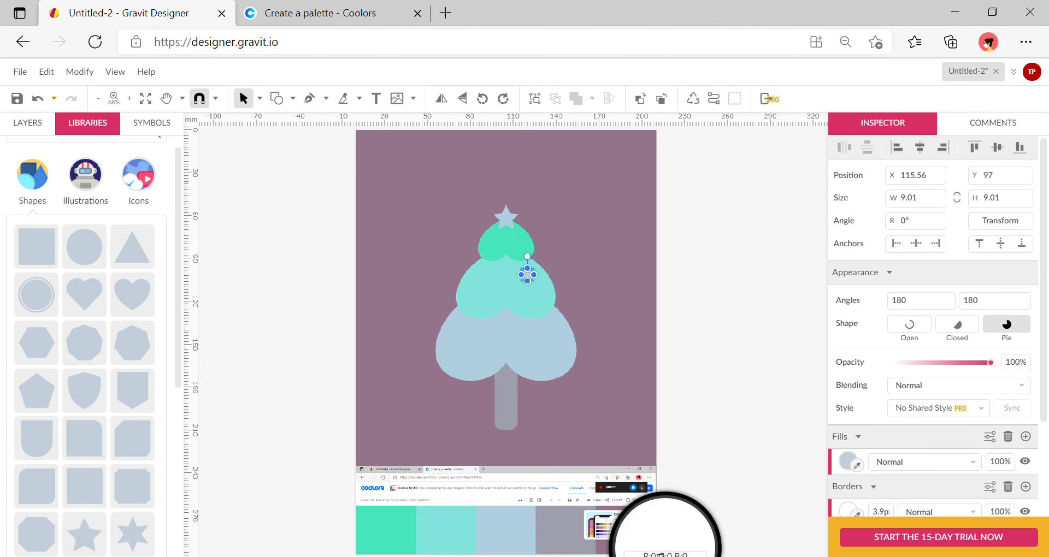
pyautogui.click(638, 550)
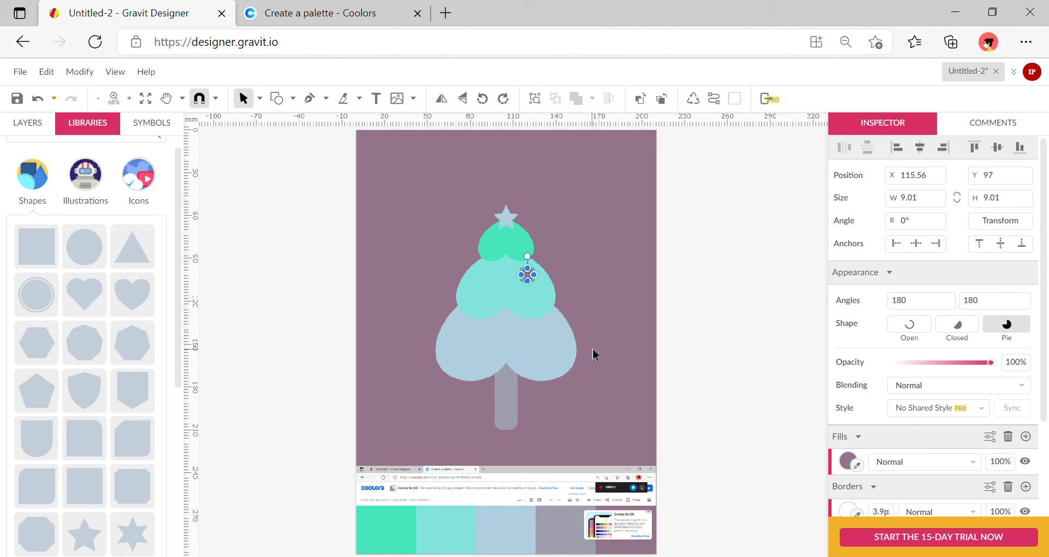
# Duplicate the mauve ornament across the aqua and light-blue tiers, three per tier.
pyautogui.moveTo(522, 281); pyautogui.dragTo(465, 356)
pyautogui.hotkey('ctrl', 'z')
pyautogui.moveTo(495, 278)
pyautogui.mouseDown()
pyautogui.moveTo(535, 299)
pyautogui.moveTo(511, 277)
pyautogui.mouseUp()
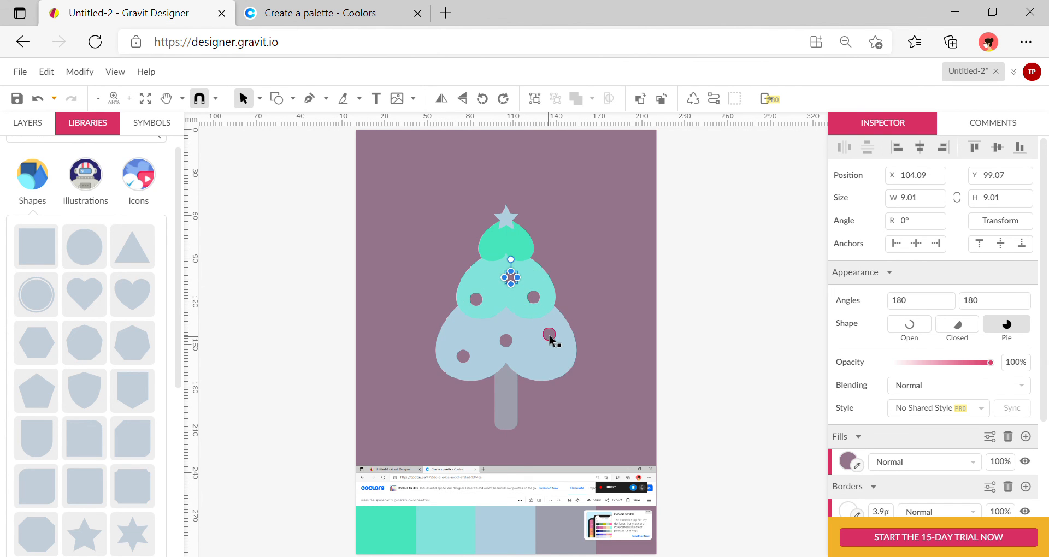
pyautogui.moveTo(552, 340); pyautogui.dragTo(509, 338)
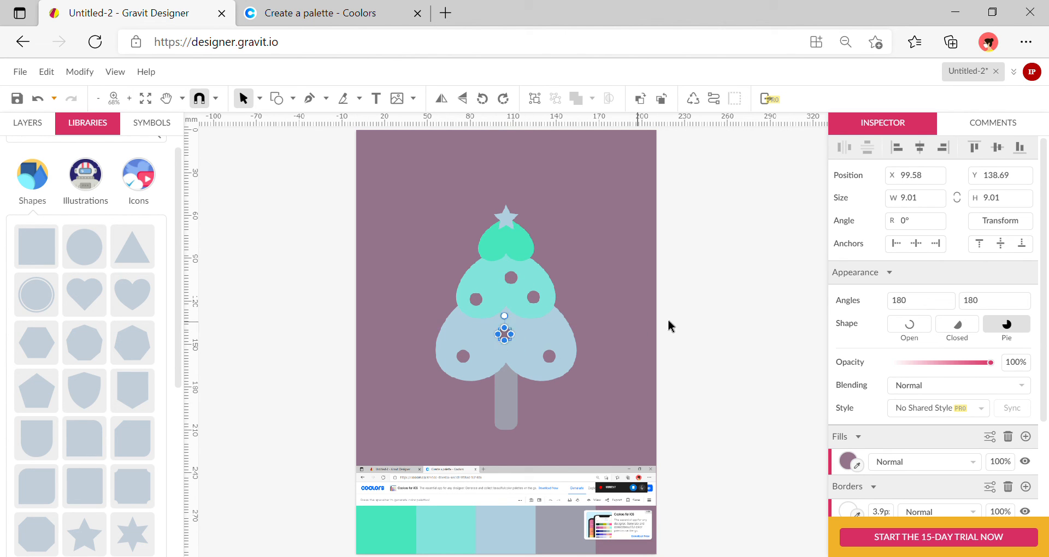
pyautogui.click(666, 321)
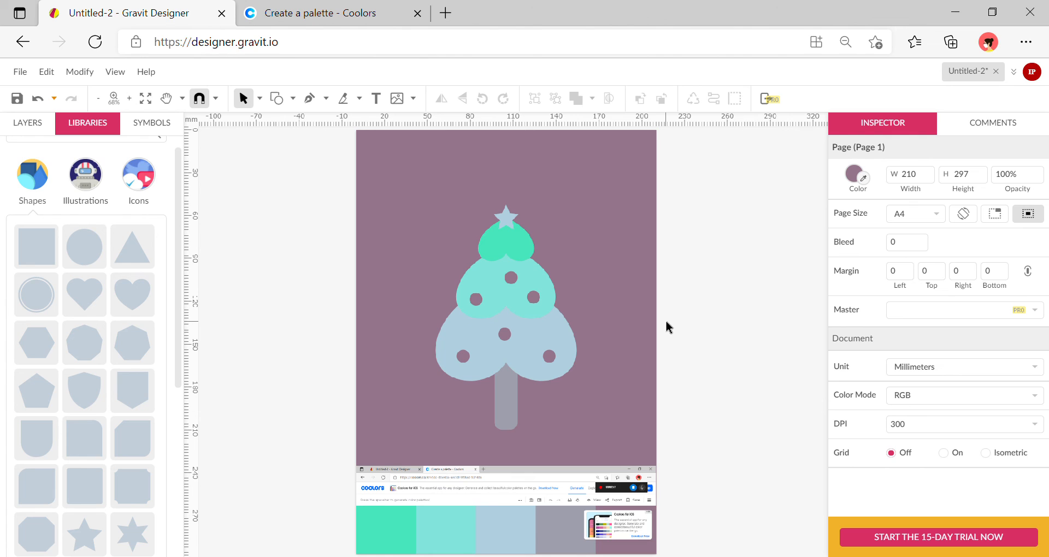